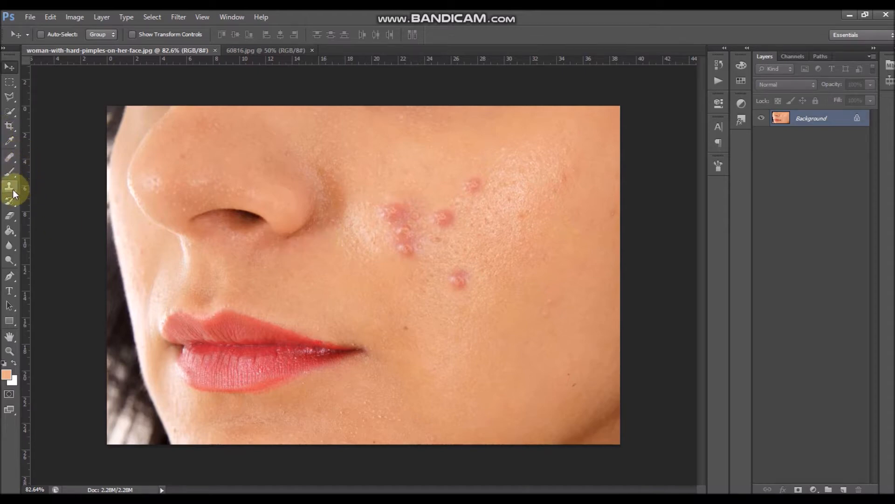
Try to cover the pimples on the cheek by painting over them in skin colour with the Brush tool
{"action": "left_click", "coordinate": [9, 160]}
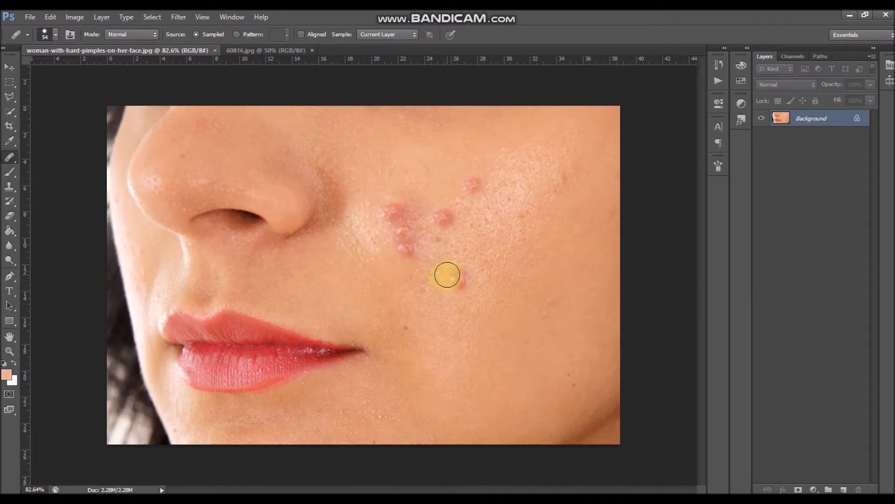
{"action": "left_click", "coordinate": [15, 172]}
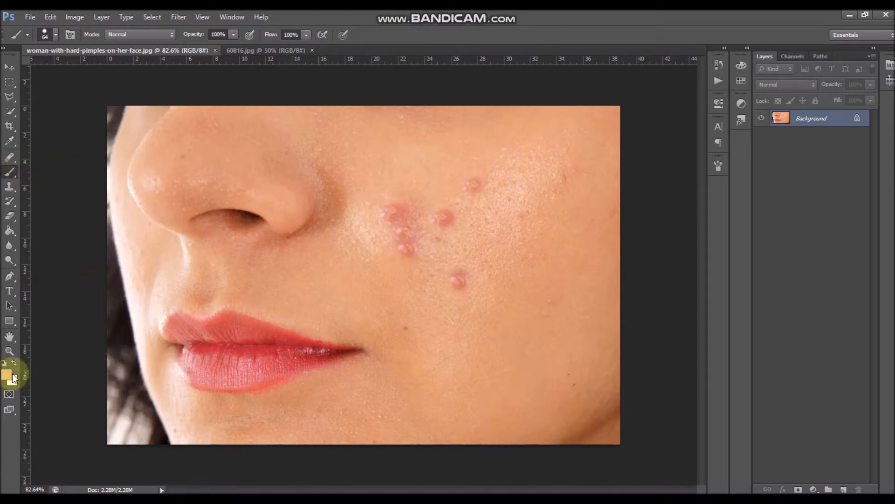
{"action": "mouse_move", "coordinate": [418, 222]}
{"action": "left_mouse_down"}
{"action": "mouse_move", "coordinate": [391, 208]}
{"action": "mouse_move", "coordinate": [422, 217]}
{"action": "mouse_move", "coordinate": [446, 271]}
{"action": "mouse_move", "coordinate": [466, 276]}
{"action": "mouse_move", "coordinate": [431, 236]}
{"action": "mouse_move", "coordinate": [421, 268]}
{"action": "mouse_move", "coordinate": [482, 214]}
{"action": "left_mouse_up"}
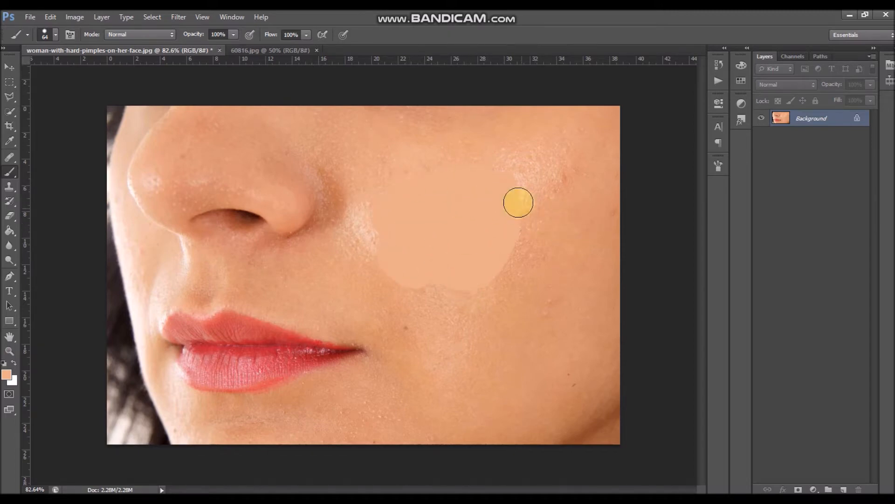
Undo the skin-coloured brush strokes painted over the cheek
{"action": "key", "text": "ctrl+alt+z"}
{"action": "key", "text": "ctrl+alt+z"}
{"action": "key", "text": "ctrl+alt+z"}
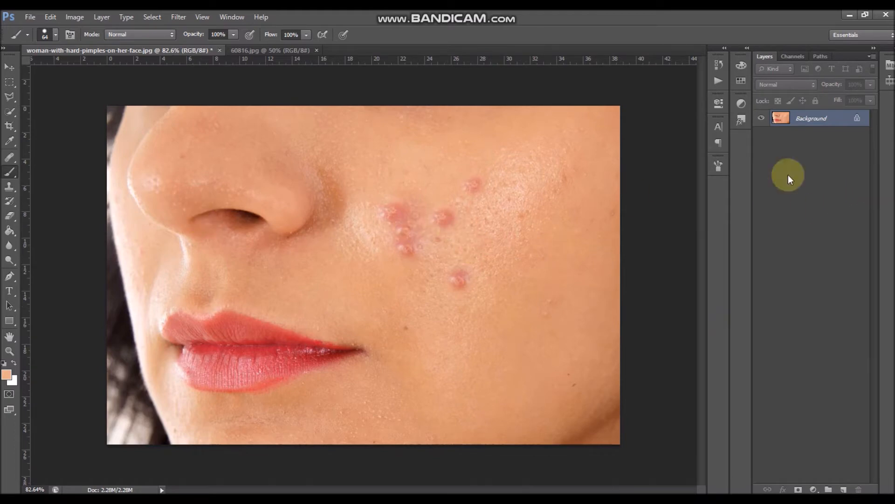
Try to retouch the pimples and surrounding skin on the cheek with the Healing Brush
{"action": "left_click", "coordinate": [9, 157]}
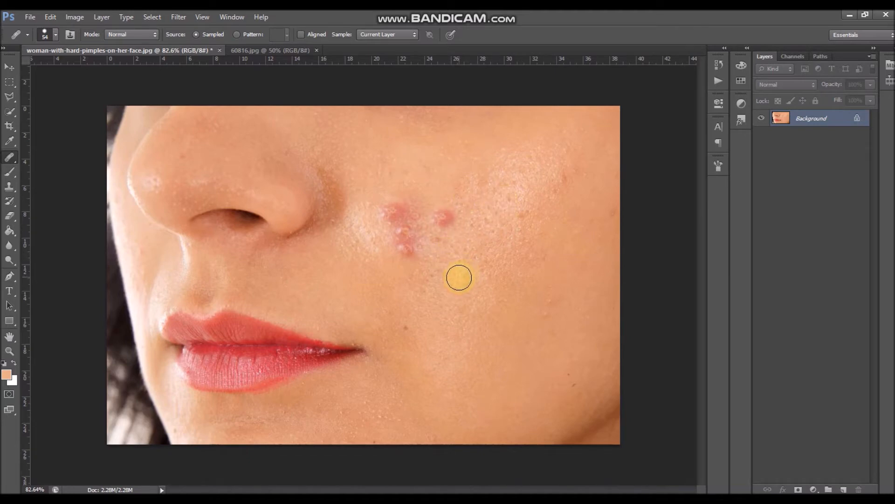
{"action": "left_click", "coordinate": [457, 278]}
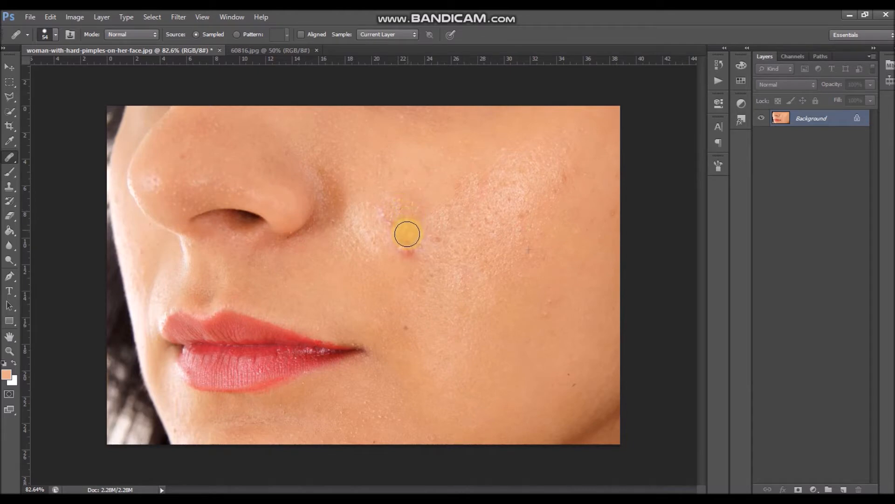
{"action": "mouse_move", "coordinate": [399, 238]}
{"action": "left_mouse_down"}
{"action": "mouse_move", "coordinate": [388, 215]}
{"action": "mouse_move", "coordinate": [402, 248]}
{"action": "mouse_move", "coordinate": [422, 260]}
{"action": "mouse_move", "coordinate": [425, 229]}
{"action": "mouse_move", "coordinate": [458, 190]}
{"action": "mouse_move", "coordinate": [435, 246]}
{"action": "mouse_move", "coordinate": [455, 234]}
{"action": "mouse_move", "coordinate": [456, 263]}
{"action": "mouse_move", "coordinate": [464, 227]}
{"action": "mouse_move", "coordinate": [508, 175]}
{"action": "left_mouse_up"}
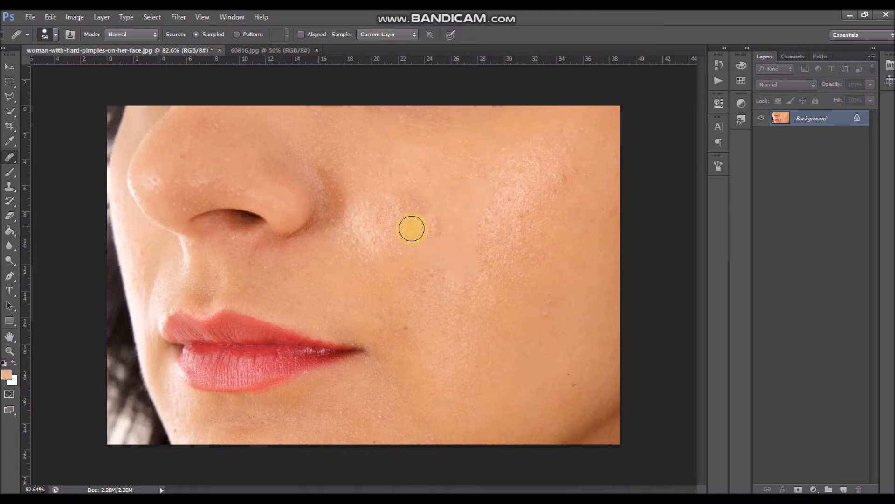
{"action": "scroll", "coordinate": [444, 236], "scroll_direction": "down", "scroll_amount": 2}
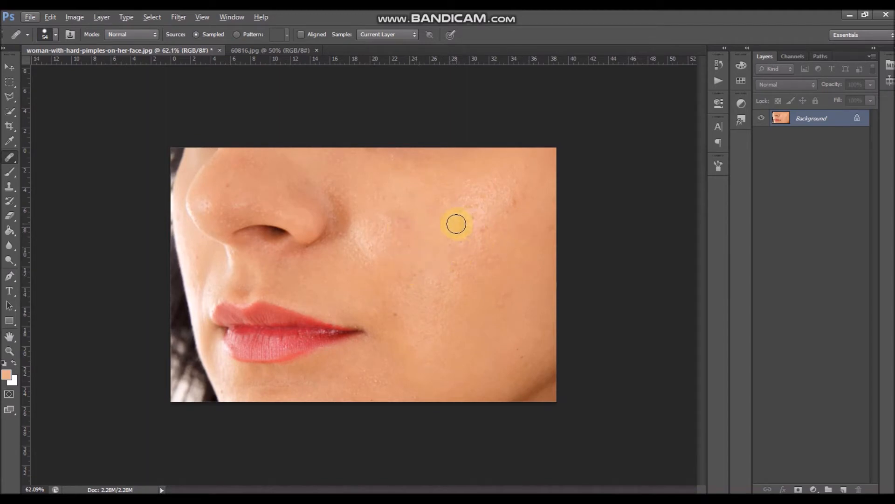
Remove all the red pimples from the cheek with the Healing Brush, sampling clear skin nearby
{"action": "left_click", "coordinate": [10, 158]}
{"action": "left_click", "coordinate": [34, 166]}
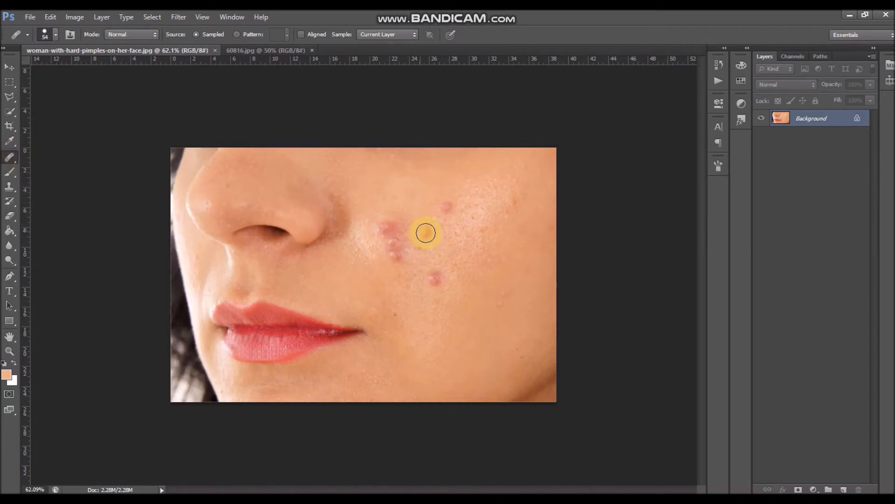
{"action": "mouse_move", "coordinate": [426, 232]}
{"action": "left_mouse_down"}
{"action": "mouse_move", "coordinate": [400, 244]}
{"action": "mouse_move", "coordinate": [403, 218]}
{"action": "left_mouse_up"}
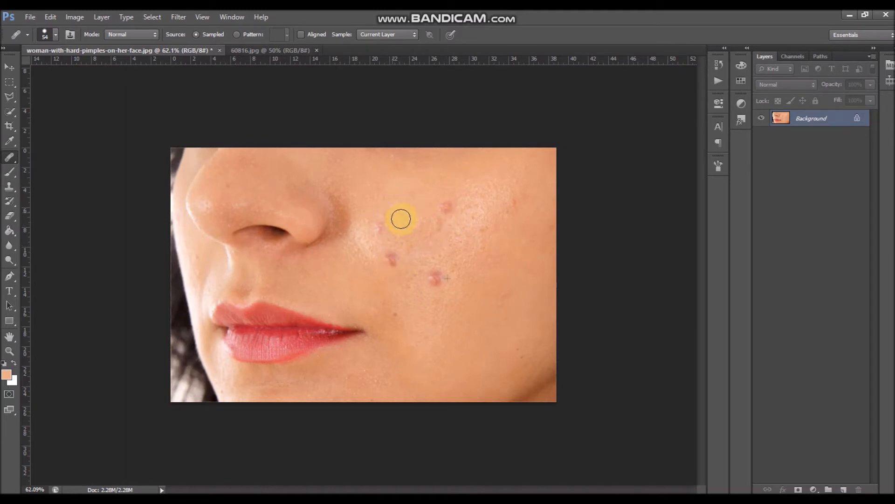
{"action": "mouse_move", "coordinate": [422, 285]}
{"action": "left_mouse_down"}
{"action": "mouse_move", "coordinate": [426, 258]}
{"action": "mouse_move", "coordinate": [440, 271]}
{"action": "mouse_move", "coordinate": [447, 208]}
{"action": "left_mouse_up"}
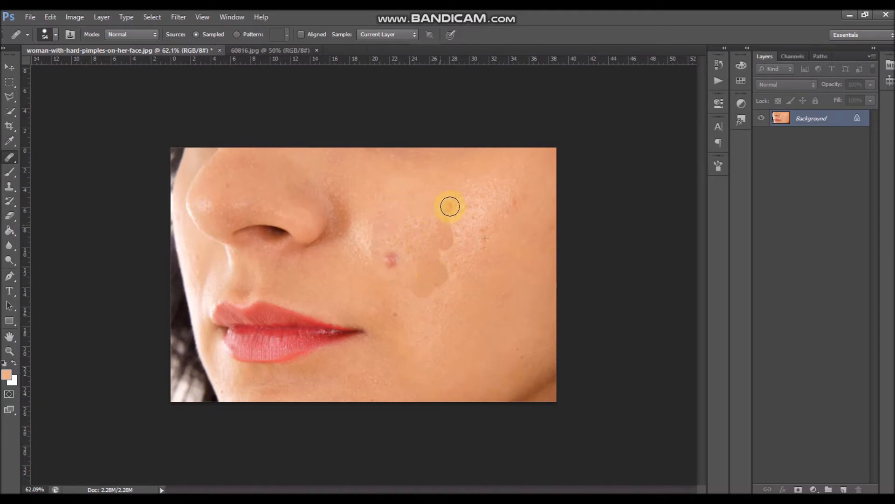
{"action": "left_click", "coordinate": [397, 251]}
{"action": "left_click", "coordinate": [432, 273], "text": "alt"}
{"action": "left_click", "coordinate": [435, 285]}
{"action": "left_click", "coordinate": [500, 283]}
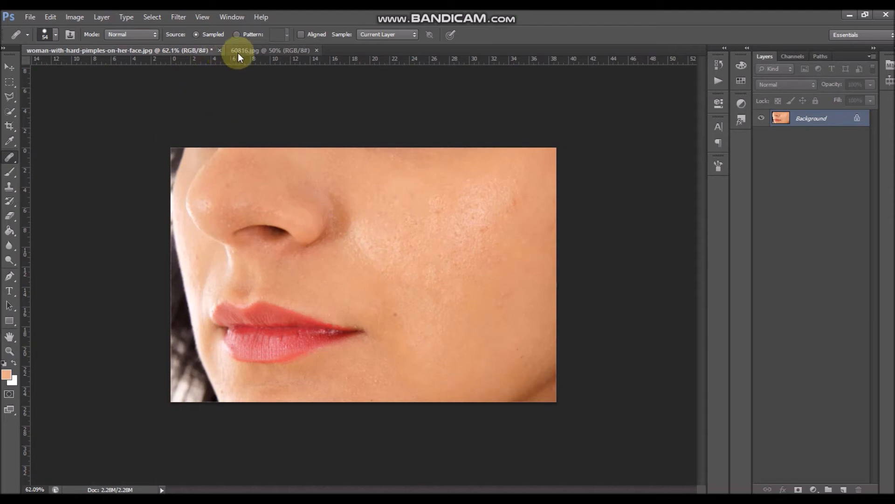
Close the woman-with-hard-pimples-on-her-face.jpg document without saving its changes
{"action": "left_click", "coordinate": [219, 50]}
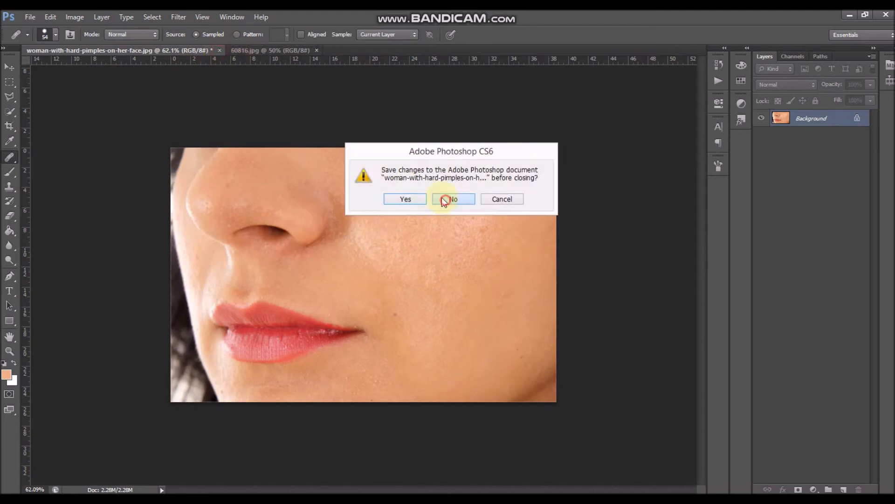
{"action": "left_click", "coordinate": [444, 199]}
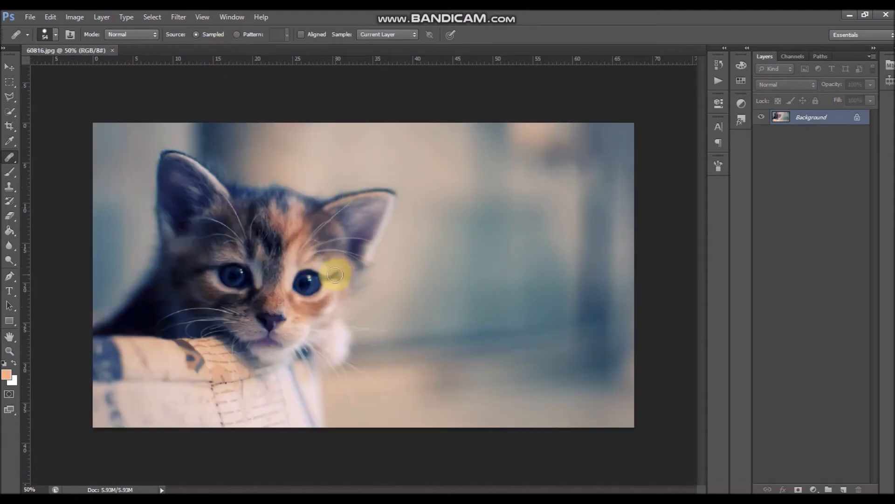
Clone the kitten's head onto the blurred background beside it using the Clone Stamp with a soft 106 px brush
{"action": "left_click", "coordinate": [15, 188]}
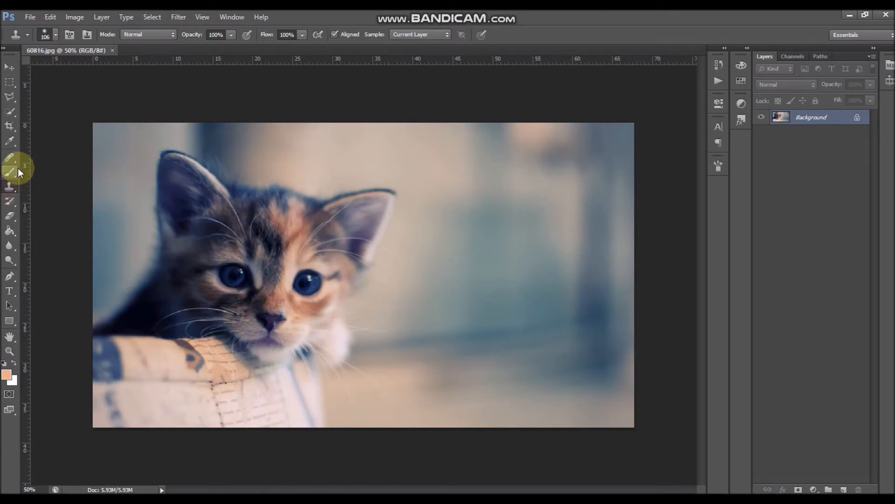
{"action": "left_click", "coordinate": [52, 38]}
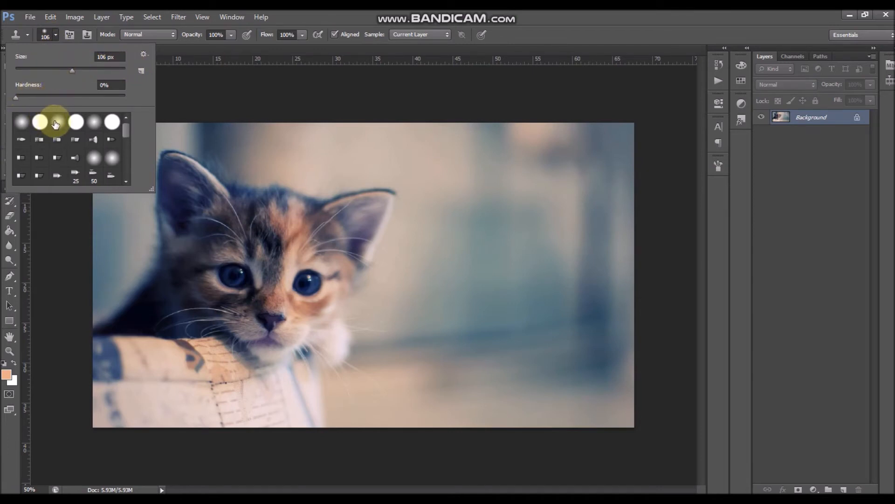
{"action": "left_click", "coordinate": [205, 50]}
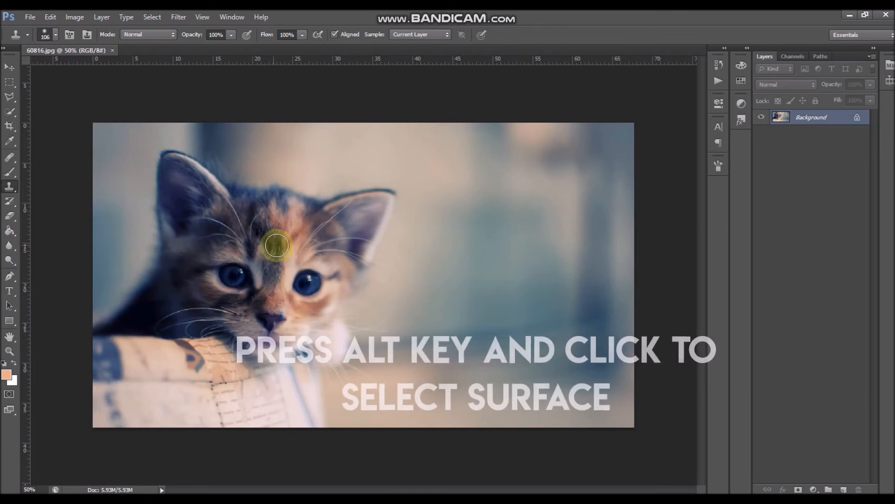
{"action": "left_click", "coordinate": [486, 254]}
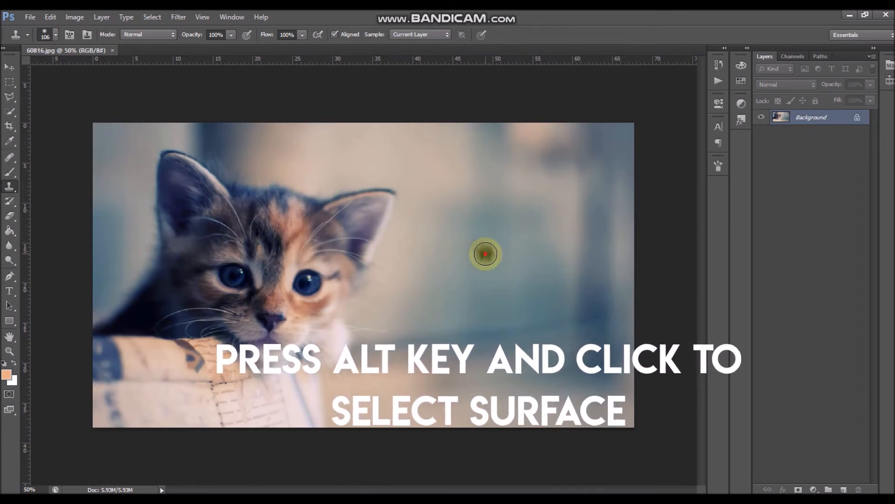
{"action": "mouse_move", "coordinate": [486, 254]}
{"action": "left_mouse_down"}
{"action": "mouse_move", "coordinate": [532, 216]}
{"action": "mouse_move", "coordinate": [608, 201]}
{"action": "mouse_move", "coordinate": [533, 275]}
{"action": "mouse_move", "coordinate": [532, 256]}
{"action": "mouse_move", "coordinate": [553, 228]}
{"action": "mouse_move", "coordinate": [525, 268]}
{"action": "mouse_move", "coordinate": [487, 272]}
{"action": "mouse_move", "coordinate": [494, 306]}
{"action": "mouse_move", "coordinate": [524, 310]}
{"action": "mouse_move", "coordinate": [528, 272]}
{"action": "mouse_move", "coordinate": [524, 300]}
{"action": "mouse_move", "coordinate": [537, 282]}
{"action": "mouse_move", "coordinate": [534, 325]}
{"action": "mouse_move", "coordinate": [543, 278]}
{"action": "mouse_move", "coordinate": [533, 339]}
{"action": "mouse_move", "coordinate": [552, 281]}
{"action": "mouse_move", "coordinate": [556, 289]}
{"action": "mouse_move", "coordinate": [523, 343]}
{"action": "mouse_move", "coordinate": [456, 317]}
{"action": "mouse_move", "coordinate": [451, 295]}
{"action": "mouse_move", "coordinate": [464, 299]}
{"action": "mouse_move", "coordinate": [464, 251]}
{"action": "mouse_move", "coordinate": [514, 221]}
{"action": "mouse_move", "coordinate": [436, 213]}
{"action": "mouse_move", "coordinate": [380, 172]}
{"action": "mouse_move", "coordinate": [399, 182]}
{"action": "left_mouse_up"}
{"action": "mouse_move", "coordinate": [413, 189]}
{"action": "left_mouse_down"}
{"action": "mouse_move", "coordinate": [370, 166]}
{"action": "mouse_move", "coordinate": [396, 238]}
{"action": "mouse_move", "coordinate": [429, 239]}
{"action": "mouse_move", "coordinate": [417, 215]}
{"action": "mouse_move", "coordinate": [409, 236]}
{"action": "mouse_move", "coordinate": [425, 302]}
{"action": "mouse_move", "coordinate": [421, 269]}
{"action": "mouse_move", "coordinate": [480, 343]}
{"action": "mouse_move", "coordinate": [501, 340]}
{"action": "mouse_move", "coordinate": [493, 369]}
{"action": "mouse_move", "coordinate": [531, 343]}
{"action": "mouse_move", "coordinate": [521, 357]}
{"action": "mouse_move", "coordinate": [540, 320]}
{"action": "mouse_move", "coordinate": [516, 346]}
{"action": "mouse_move", "coordinate": [429, 333]}
{"action": "mouse_move", "coordinate": [400, 299]}
{"action": "mouse_move", "coordinate": [368, 212]}
{"action": "mouse_move", "coordinate": [385, 280]}
{"action": "mouse_move", "coordinate": [434, 356]}
{"action": "mouse_move", "coordinate": [480, 373]}
{"action": "mouse_move", "coordinate": [522, 367]}
{"action": "mouse_move", "coordinate": [550, 328]}
{"action": "mouse_move", "coordinate": [560, 269]}
{"action": "mouse_move", "coordinate": [586, 223]}
{"action": "mouse_move", "coordinate": [477, 213]}
{"action": "left_mouse_up"}
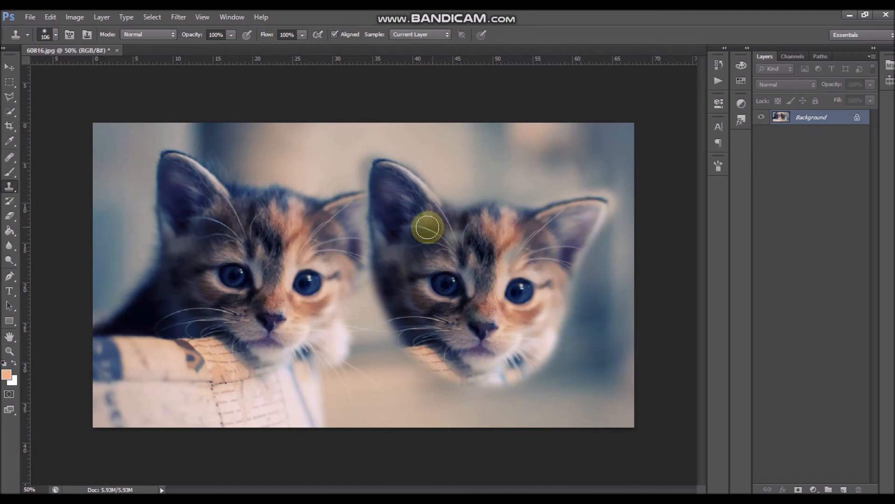
Switch the Clone Stamp to a hard round brush with 100% hardness and clone more around the copied kitten's head
{"action": "left_click", "coordinate": [55, 35]}
{"action": "left_click", "coordinate": [40, 121]}
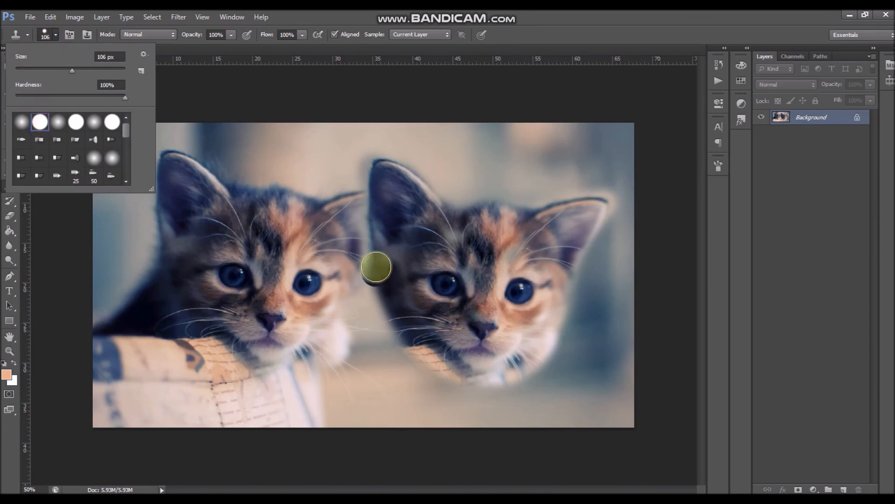
{"action": "left_click", "coordinate": [380, 282]}
{"action": "mouse_move", "coordinate": [382, 286]}
{"action": "left_mouse_down"}
{"action": "mouse_move", "coordinate": [423, 363]}
{"action": "mouse_move", "coordinate": [394, 340]}
{"action": "mouse_move", "coordinate": [363, 286]}
{"action": "mouse_move", "coordinate": [358, 195]}
{"action": "mouse_move", "coordinate": [367, 160]}
{"action": "mouse_move", "coordinate": [410, 170]}
{"action": "mouse_move", "coordinate": [461, 217]}
{"action": "mouse_move", "coordinate": [497, 206]}
{"action": "mouse_move", "coordinate": [588, 218]}
{"action": "left_mouse_up"}
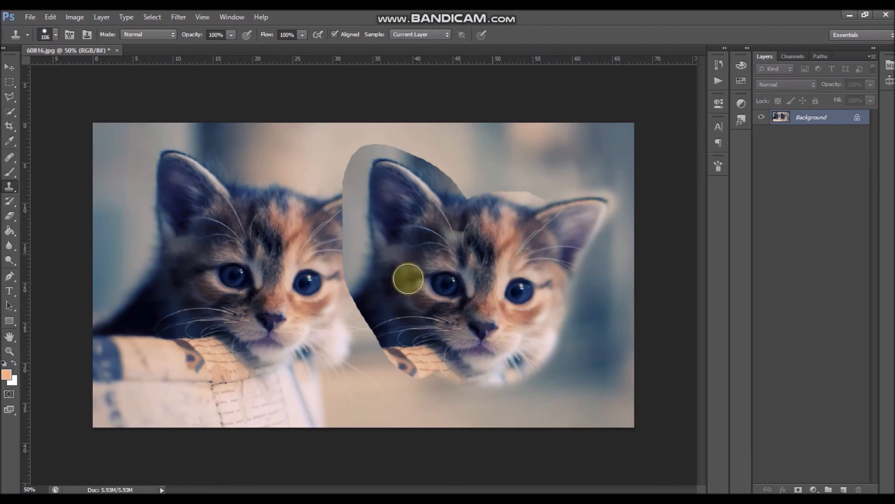